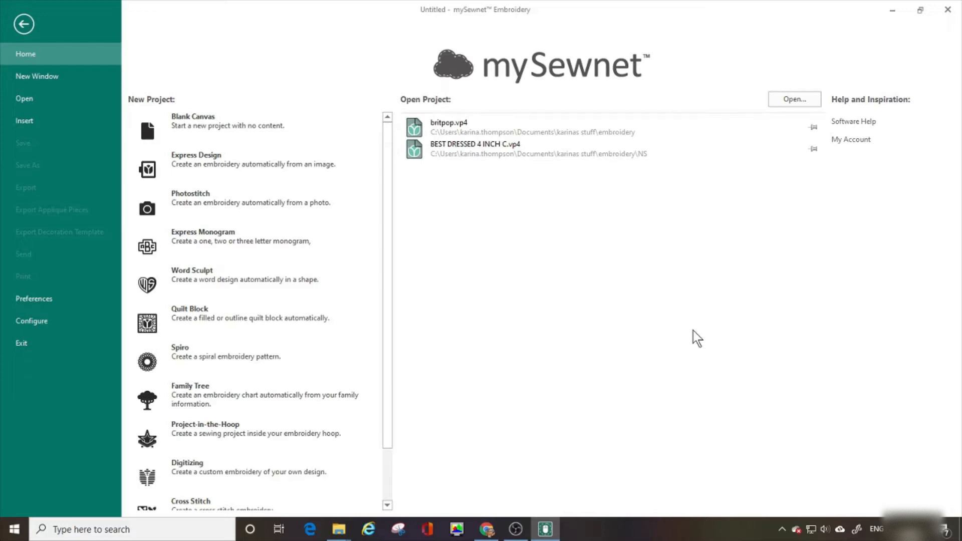
Step: Start a blank canvas project with the Universal 260mm x 200mm Universal Large Hoop 3 in rotated orientation
left_click(237, 122)
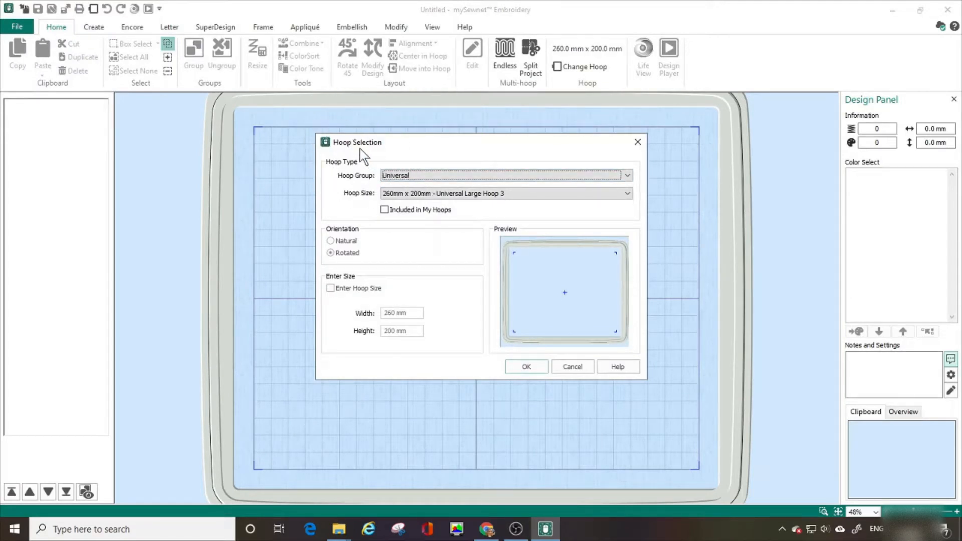
left_click(629, 177)
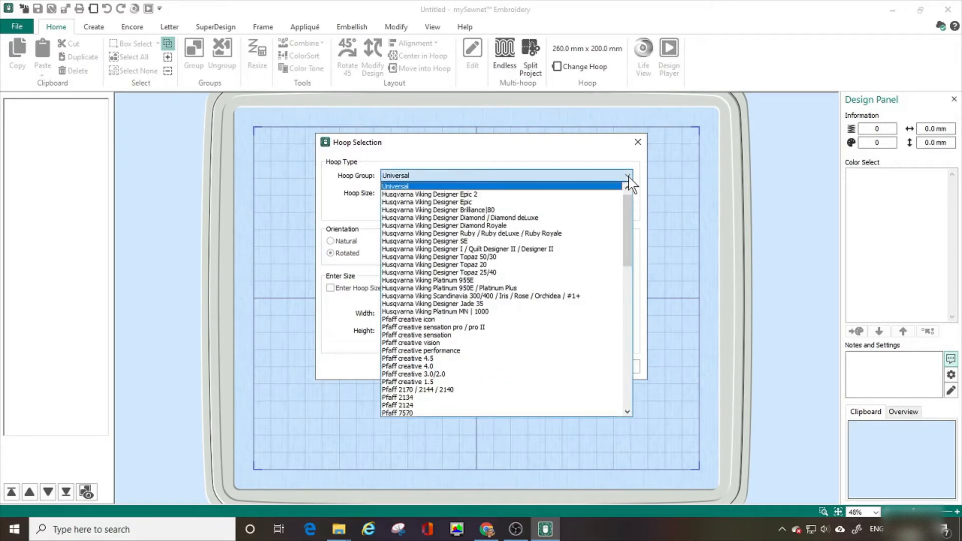
left_click(629, 178)
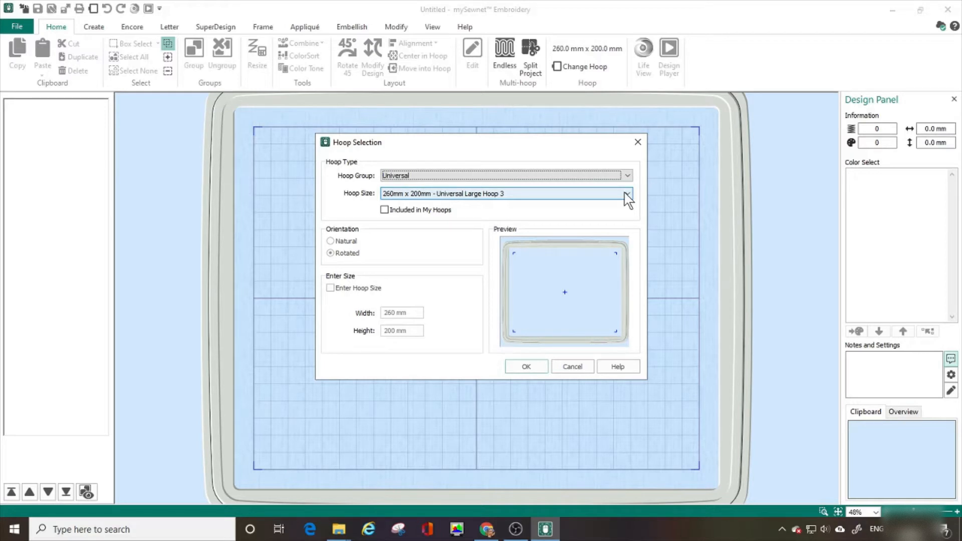
left_click(625, 194)
left_click(541, 365)
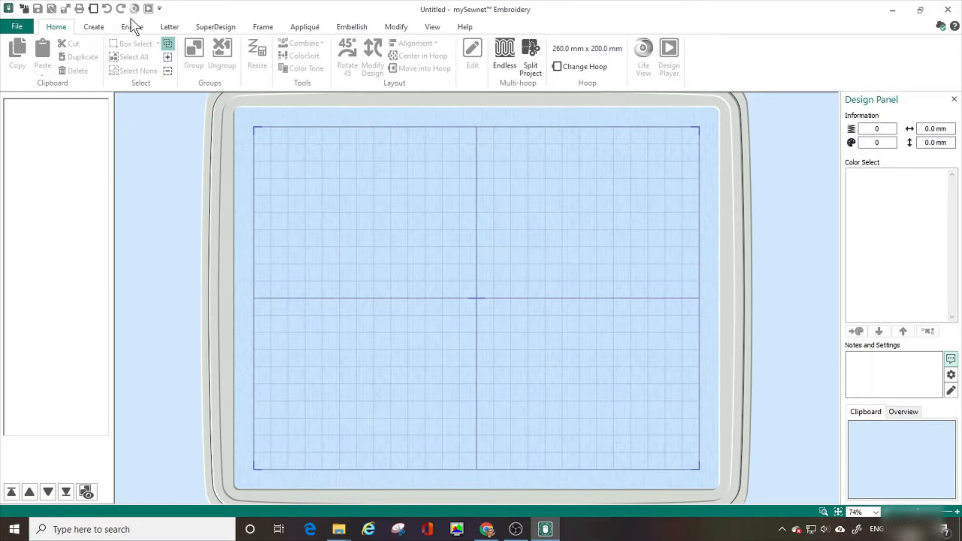
Step: Start the Spiro wizard and set the pattern size to 200 mm
left_click(95, 26)
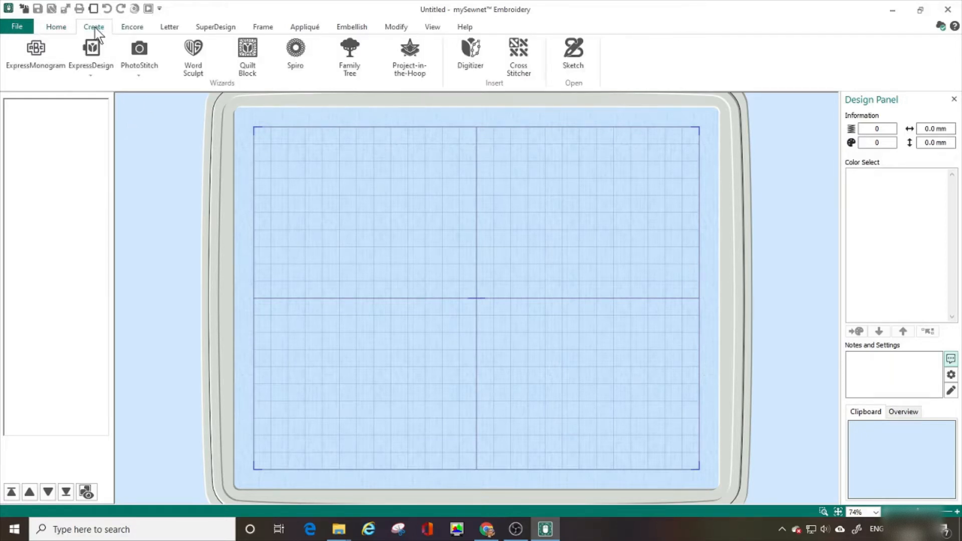
left_click(305, 62)
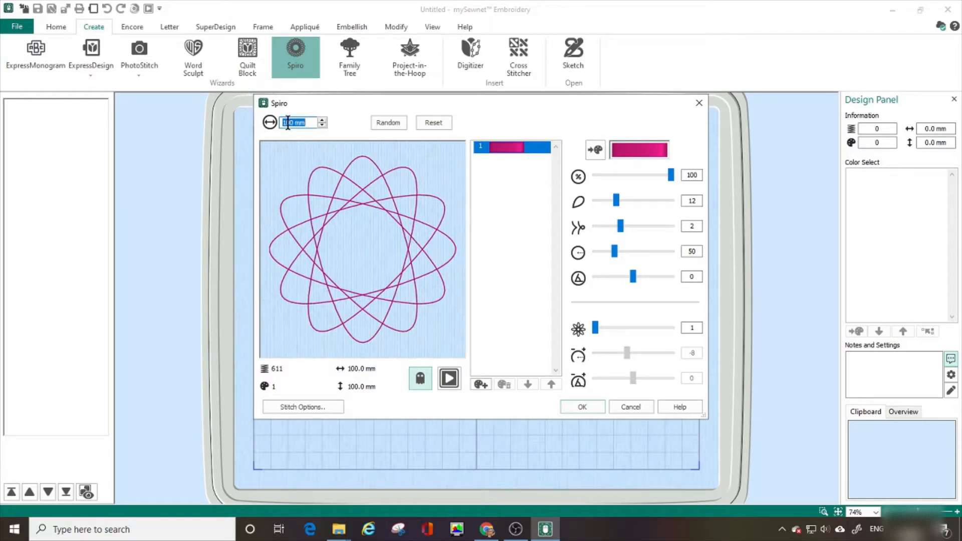
left_click(288, 123)
key("Delete")
key("BackSpace")
type("20")
left_click(301, 123)
Step: Generate random Spiro patterns until a ring of clustered points around a large open centre comes up, and place it in the hoop
left_click(380, 123)
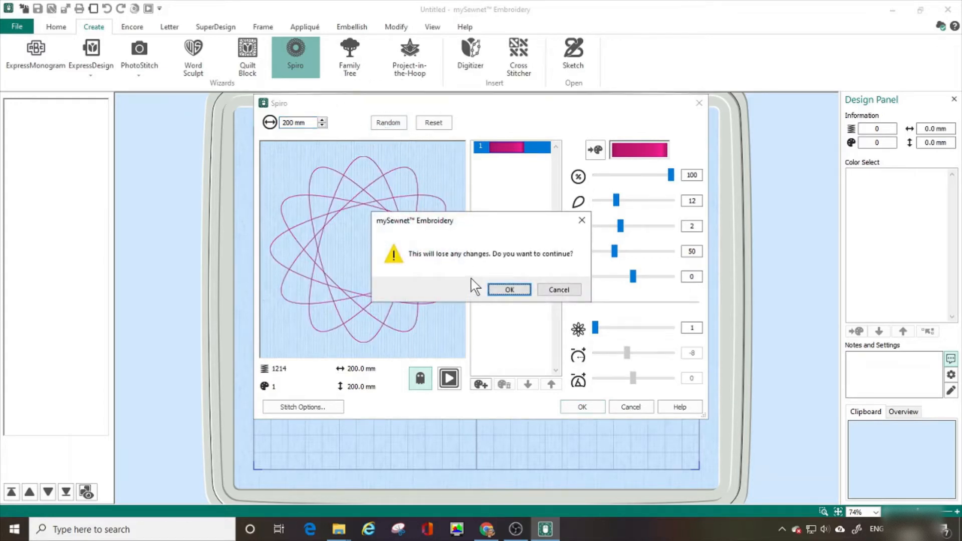
left_click(507, 290)
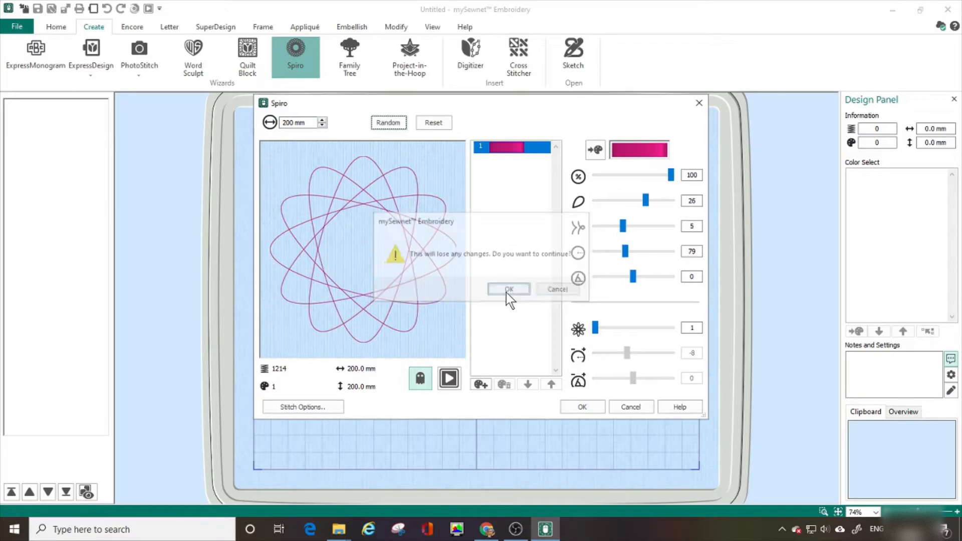
left_click(390, 125)
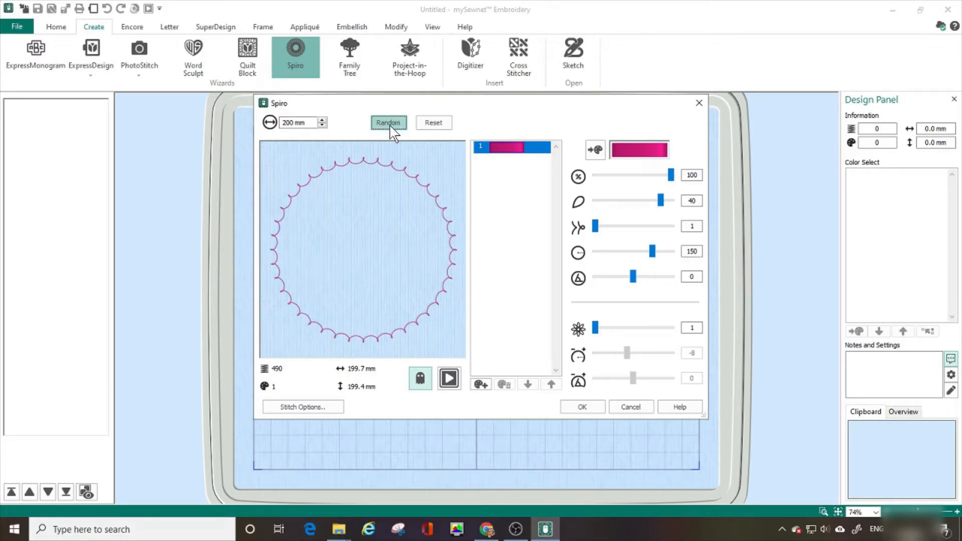
left_click(390, 125)
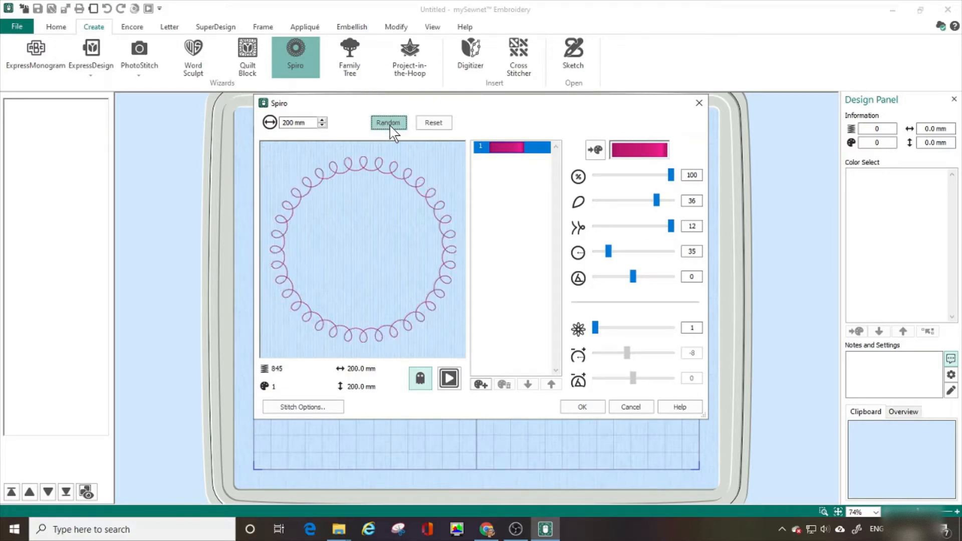
left_click(389, 125)
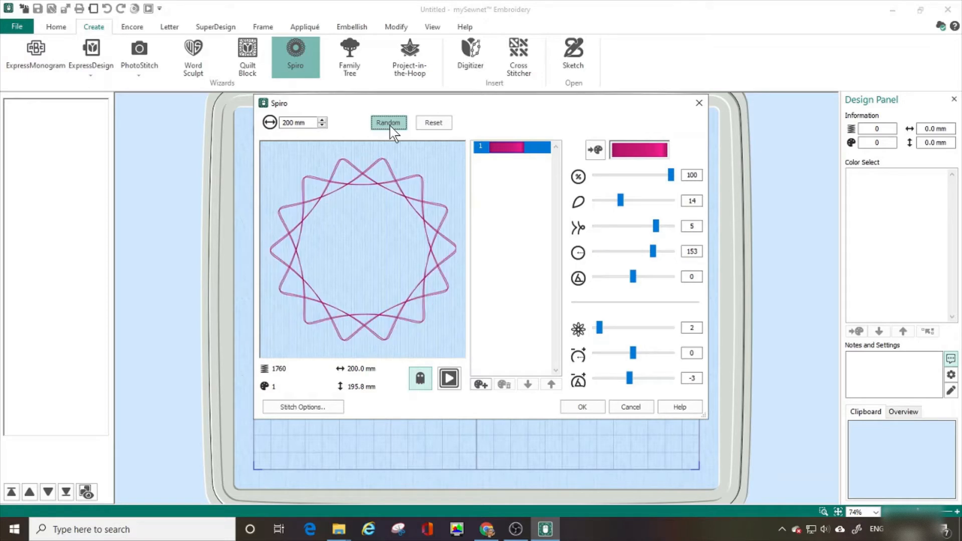
left_click(390, 125)
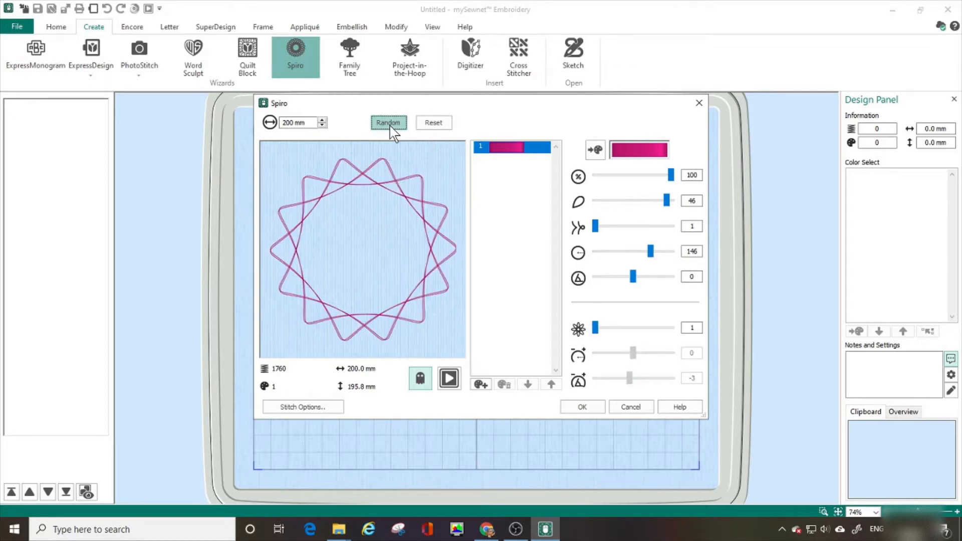
left_click(389, 125)
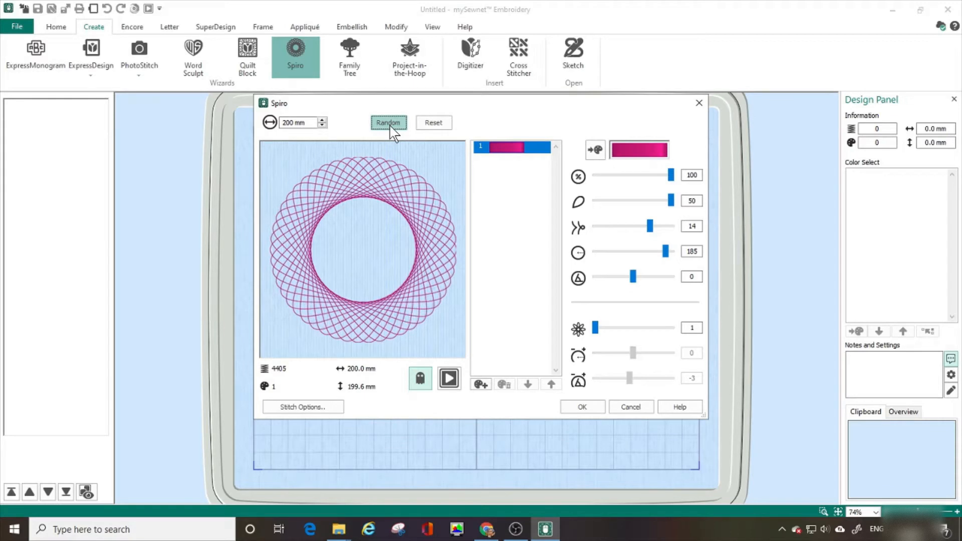
left_click(390, 126)
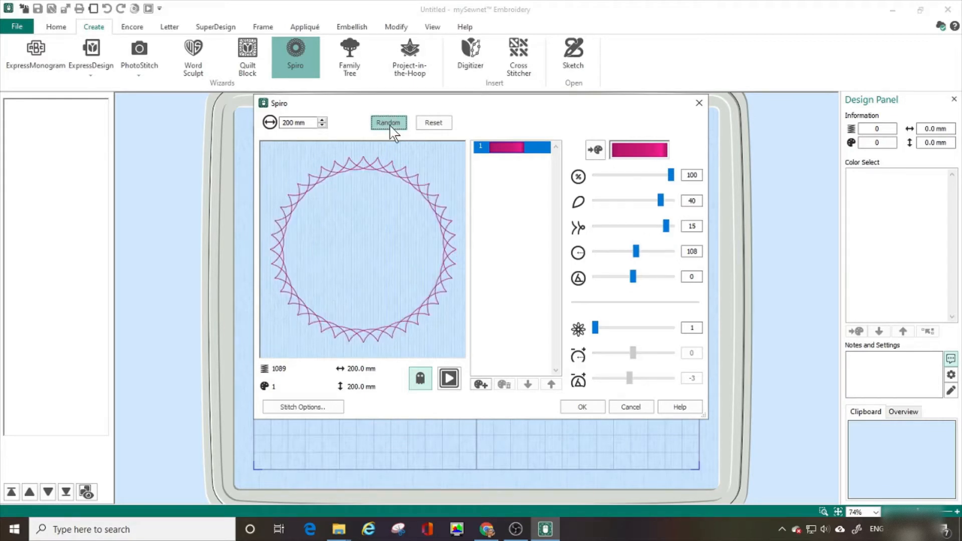
left_click(389, 125)
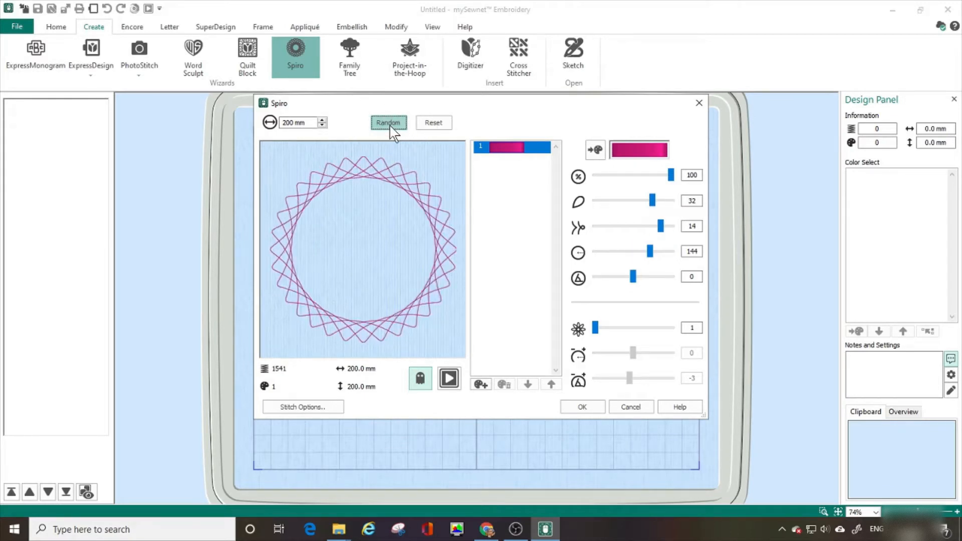
left_click(390, 125)
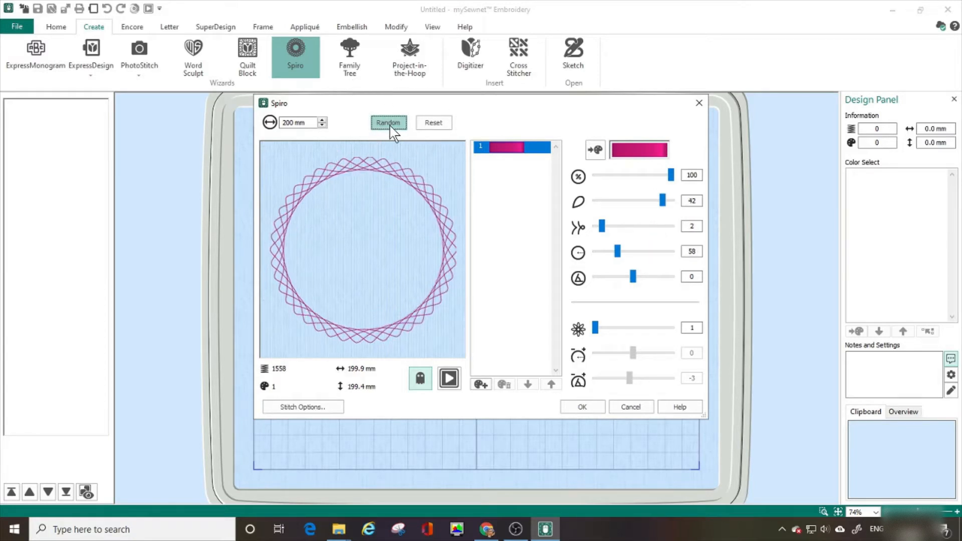
left_click(390, 125)
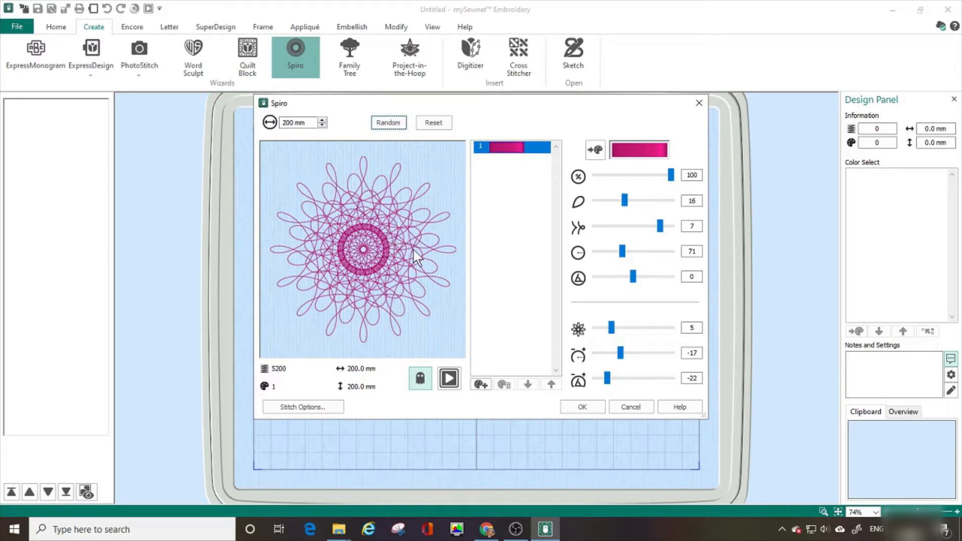
left_click(388, 123)
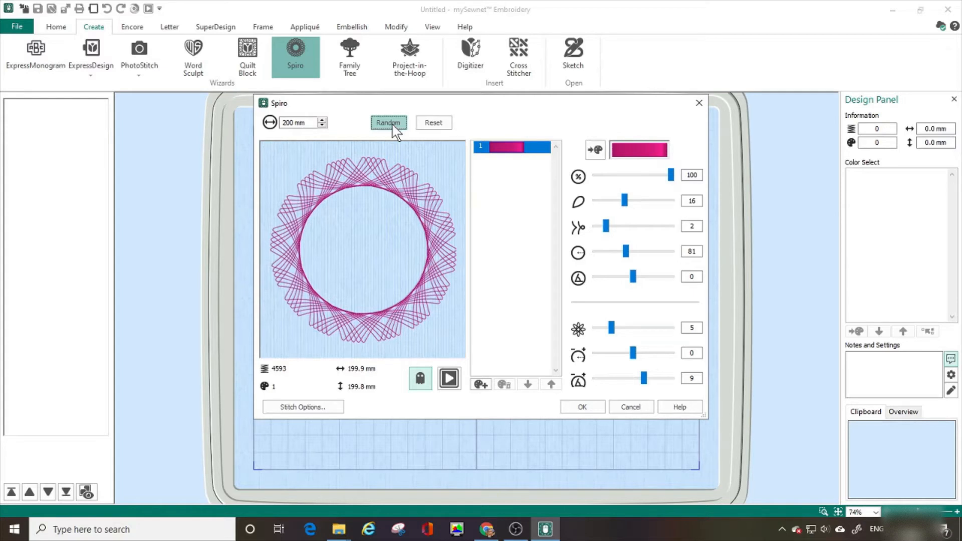
left_click(579, 407)
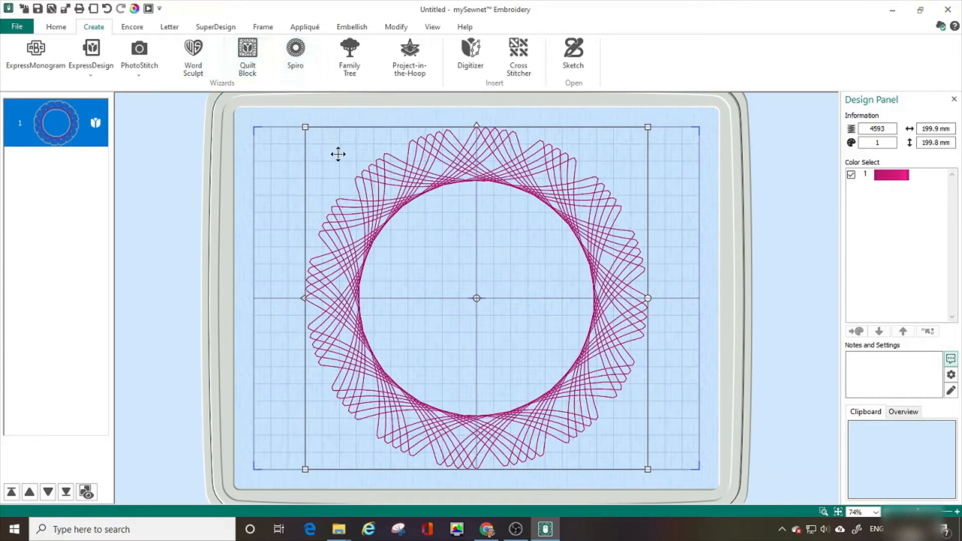
Step: Delete the spiral ring design from the hoop and reopen the Spiro wizard
key("Delete")
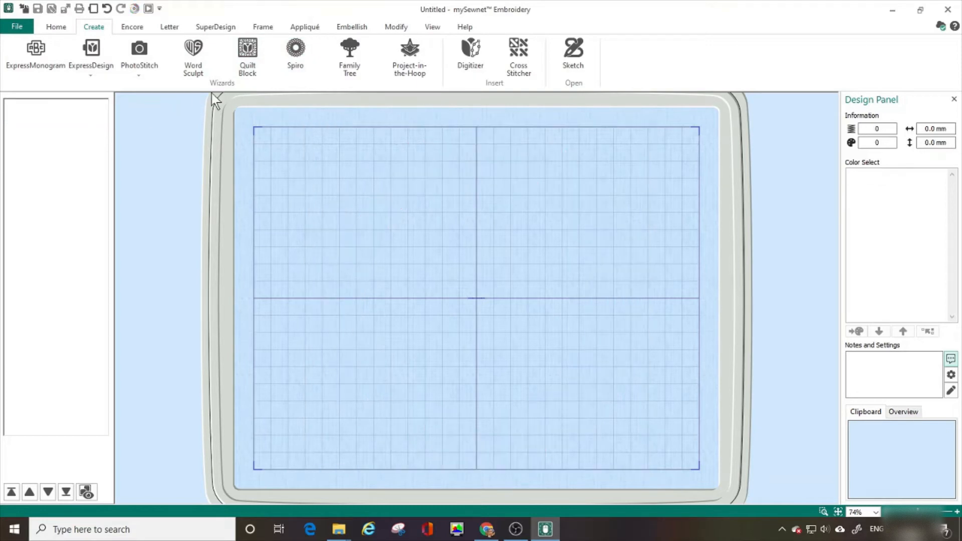
left_click(284, 56)
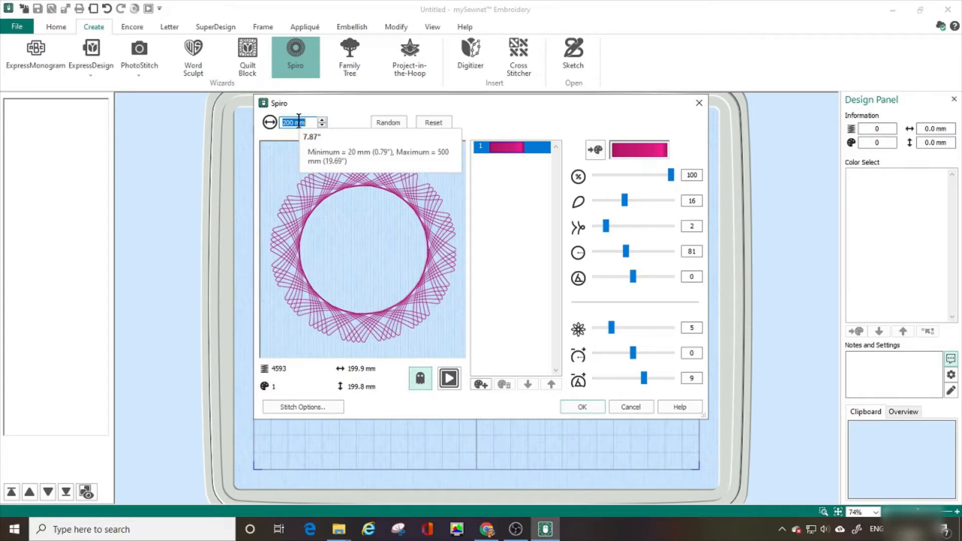
key("ctrl")
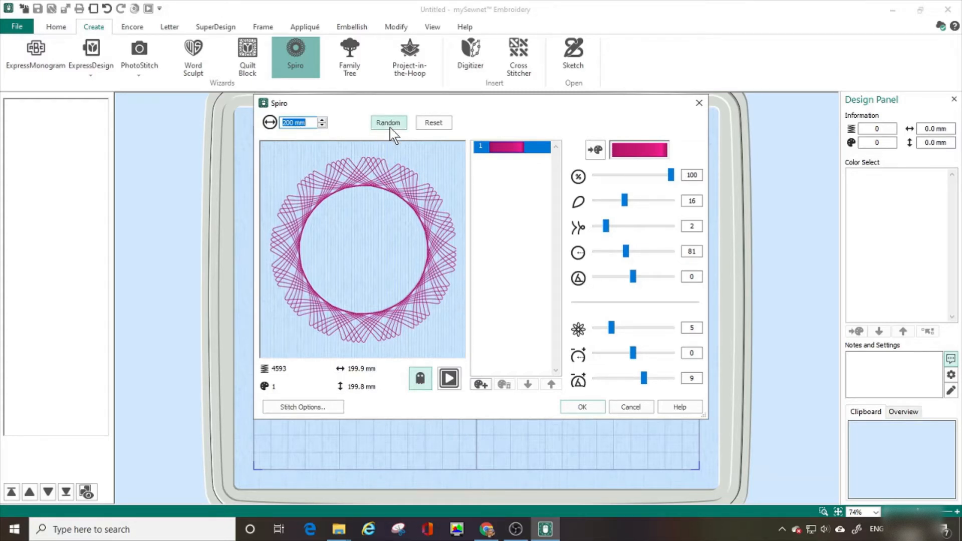
key("ctrl")
Step: Try Spiro settings of 28 petals, a loop value of 7 and an inner radius value of 141
left_click(624, 200)
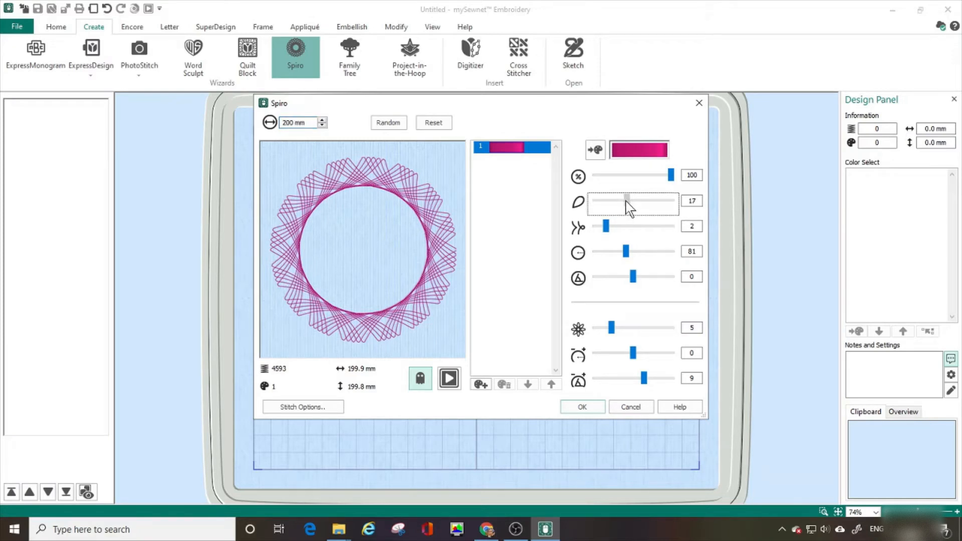
left_click_drag(629, 208, 646, 207)
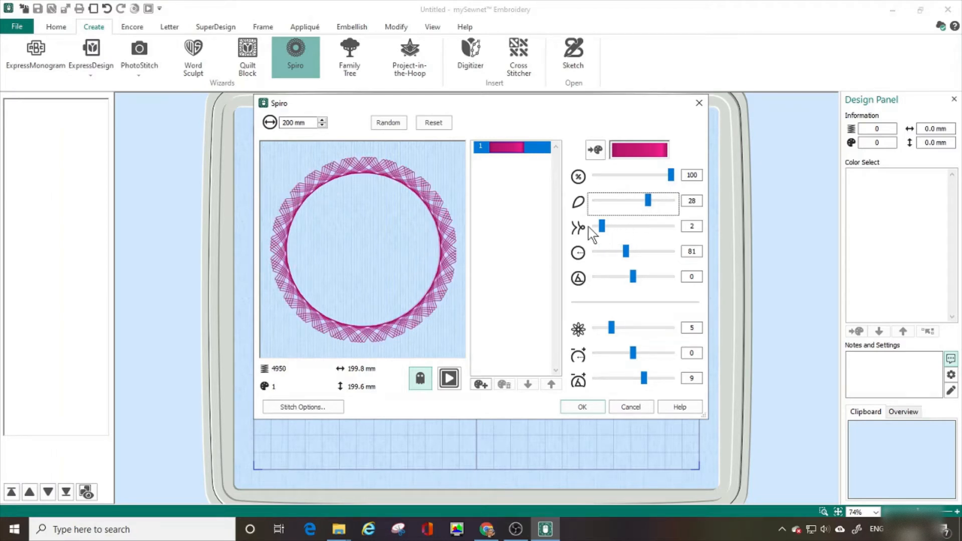
left_click_drag(601, 226, 639, 226)
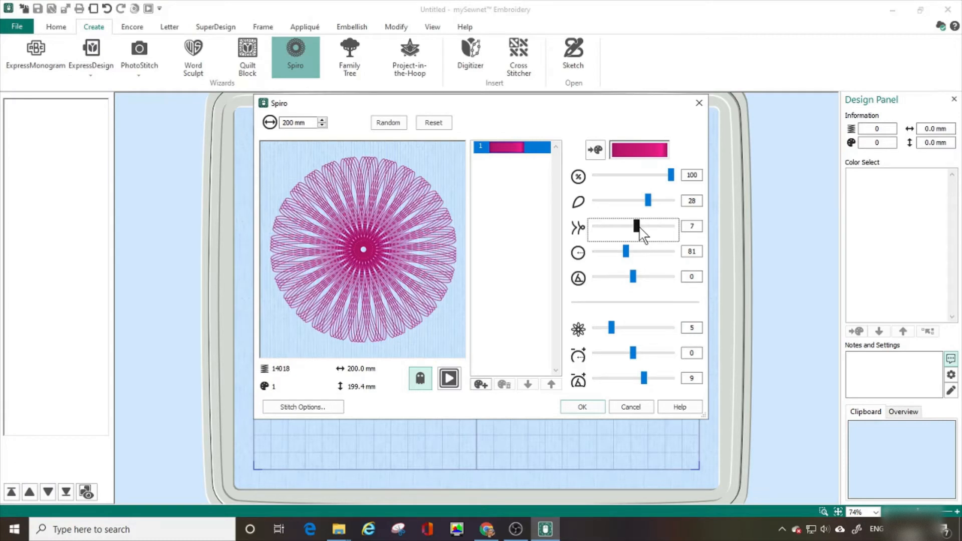
left_click_drag(626, 254, 648, 252)
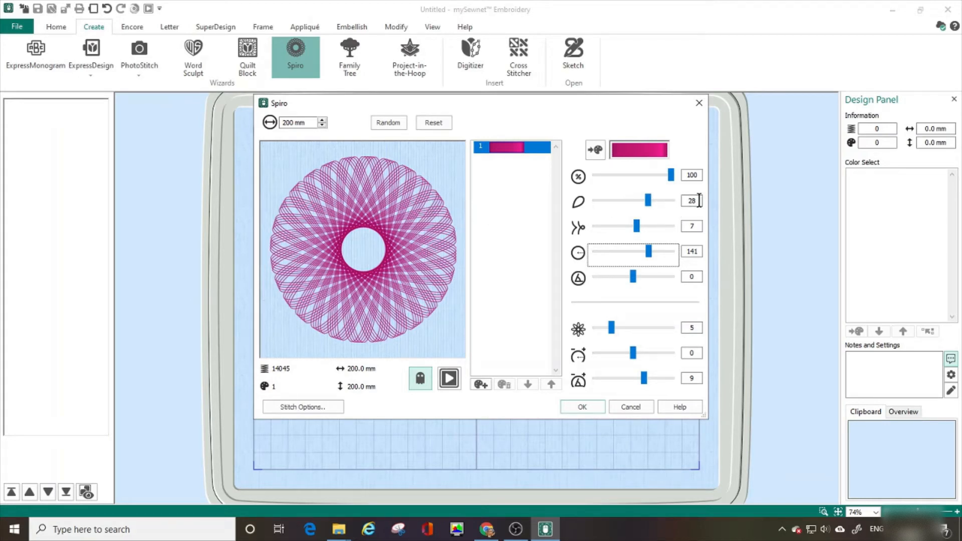
Step: Set the Spiro pattern to 17 petals, a loop value of 14 and an inner radius value of 42
left_click_drag(700, 201, 690, 201)
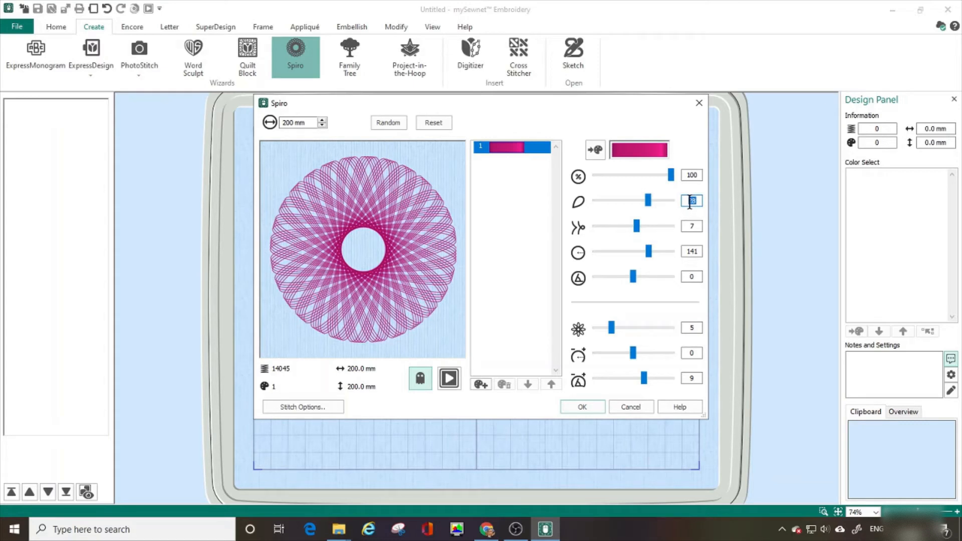
type("1")
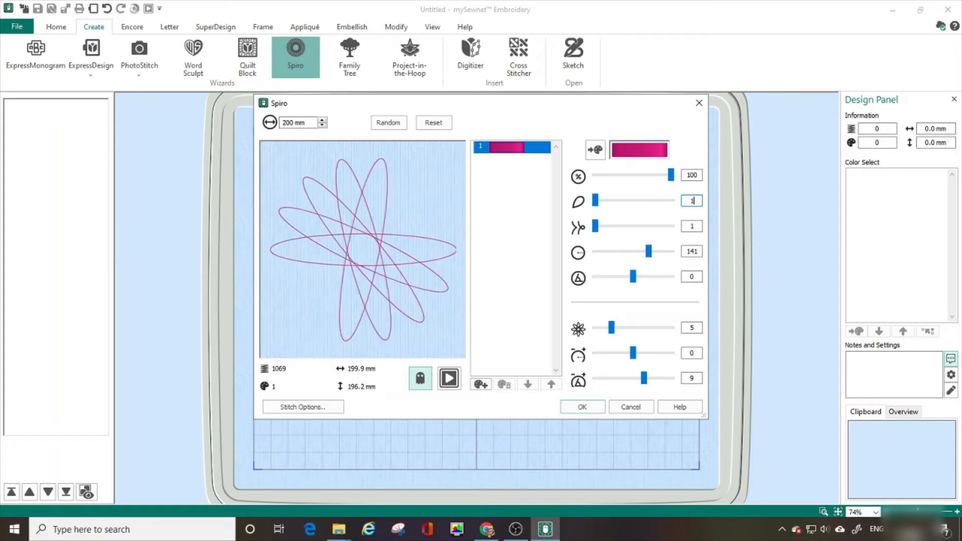
type("7")
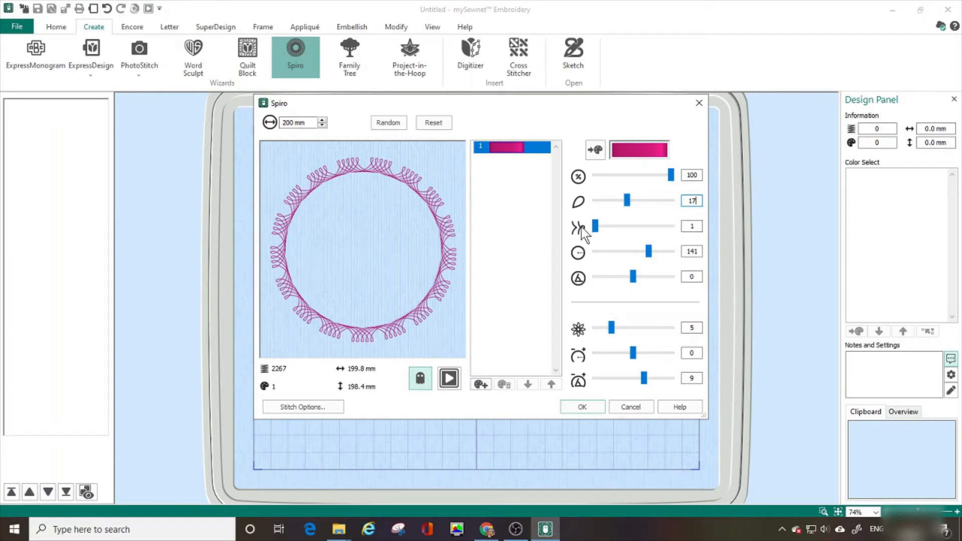
left_click(696, 225)
type("4")
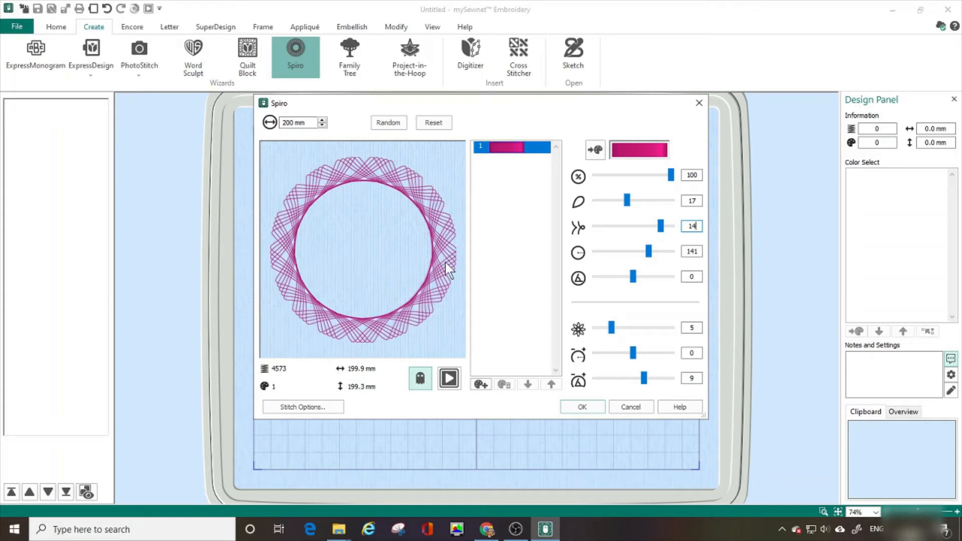
double_click(688, 251)
type("42")
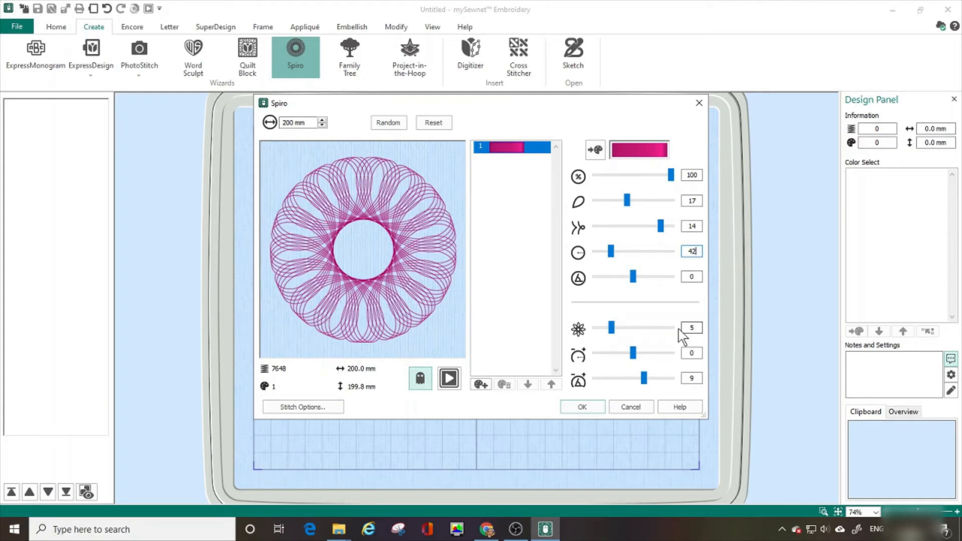
Step: Set the repeats to 2 with a radius change of -24 per repeat, and place the Spiro design in the hoop
key("ctrl")
double_click(690, 328)
type("2")
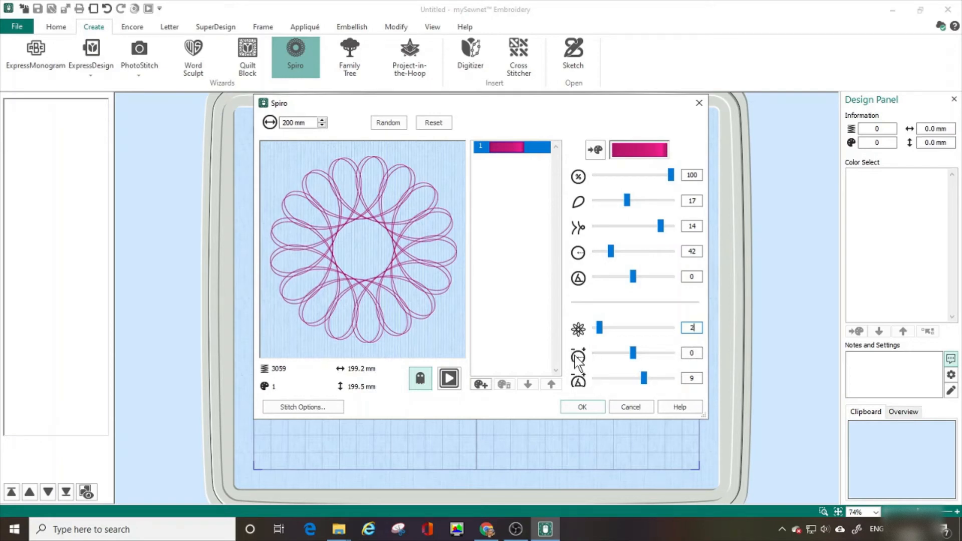
double_click(689, 354)
left_click_drag(633, 352, 617, 352)
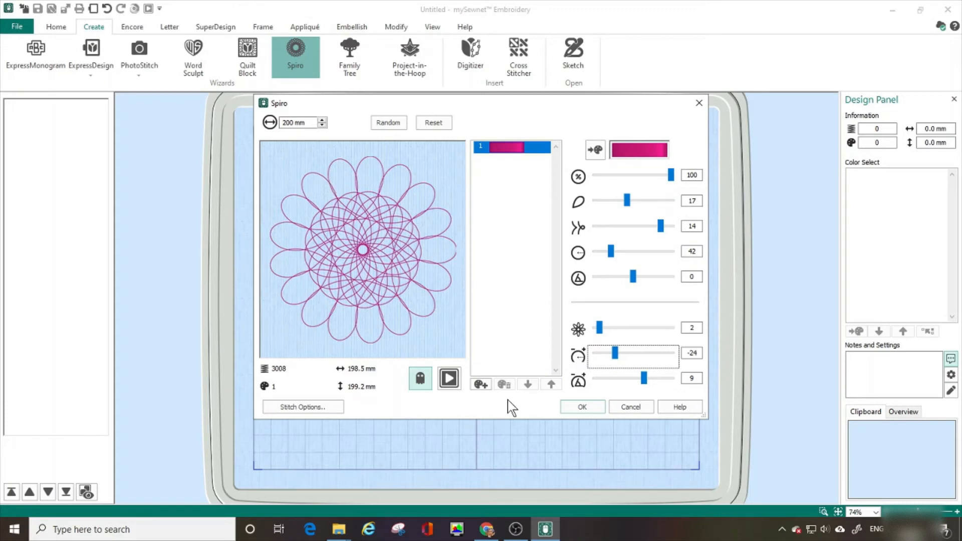
left_click(581, 407)
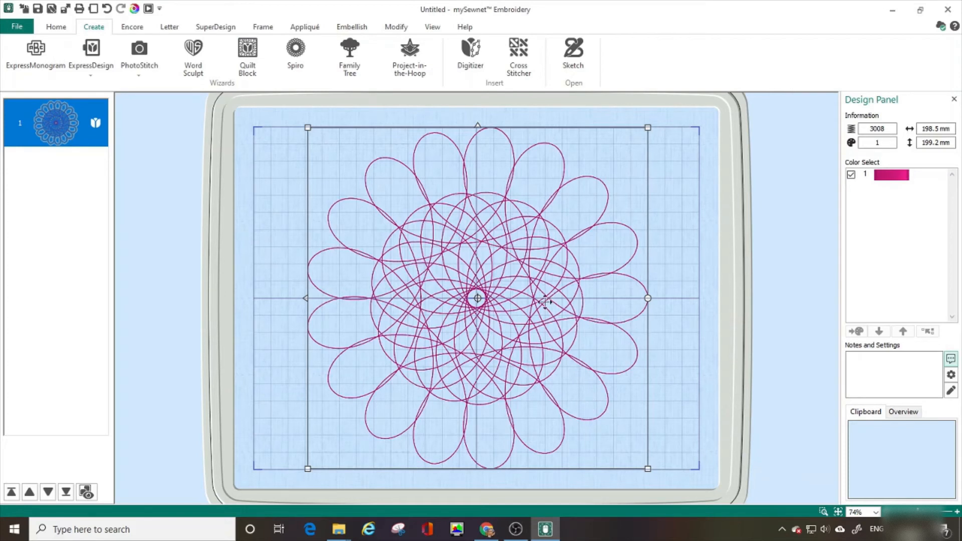
Step: Send the Spiro design wirelessly to the Designer Epic 2 machine and dismiss the notice
left_click(940, 26)
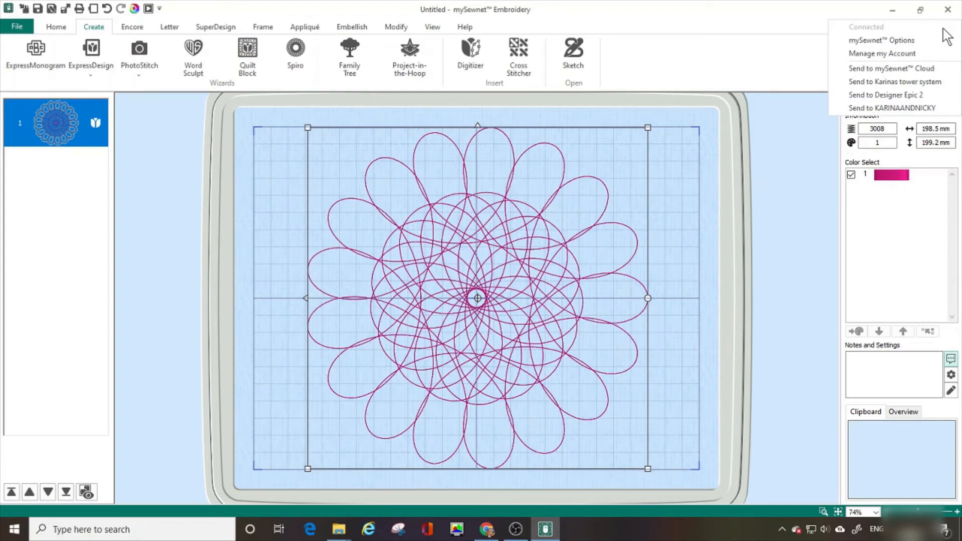
left_click(924, 96)
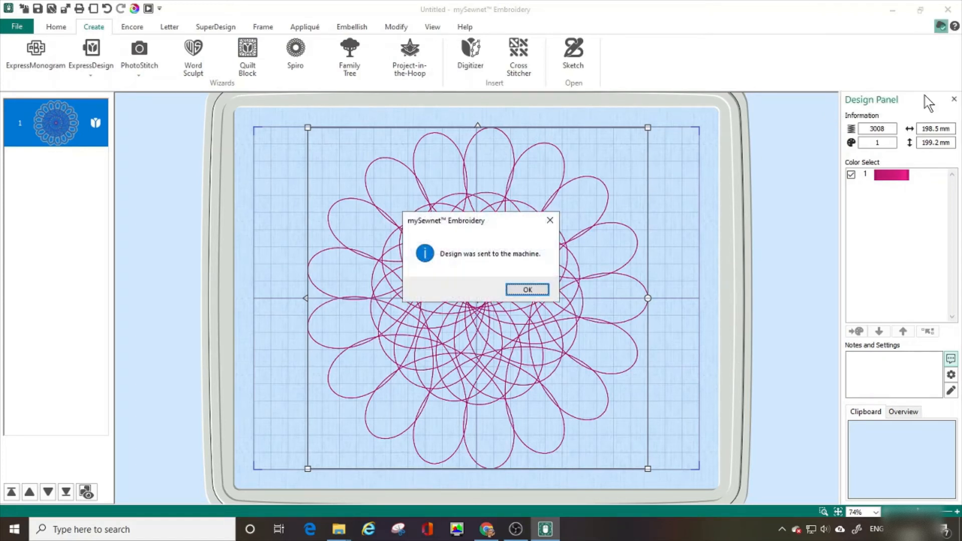
left_click(525, 289)
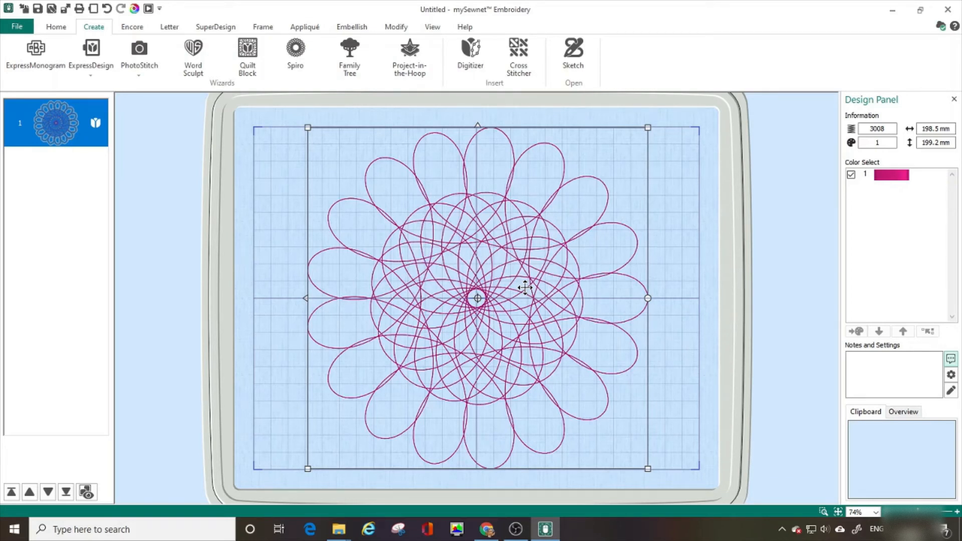
Step: Send the design to the mySewnet Cloud under a file name made of the owner's first name and "spiro quilt pattern"
left_click(940, 26)
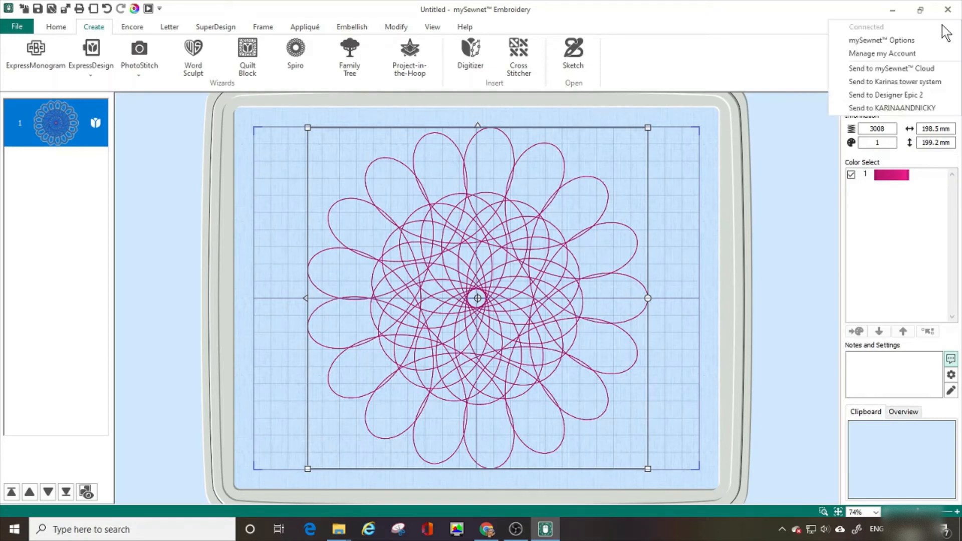
left_click(936, 71)
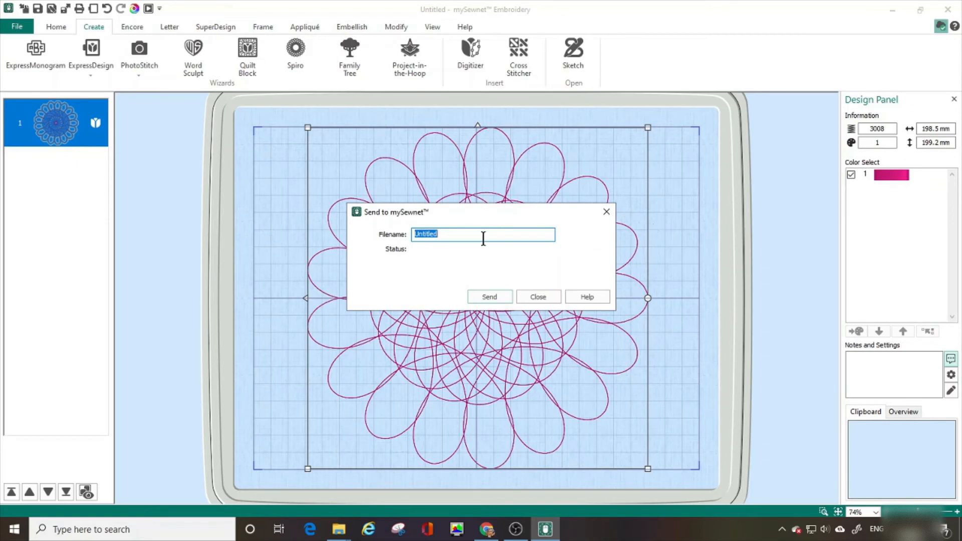
key("ctrl")
type("karina's spiro quilt pattern")
left_click(477, 300)
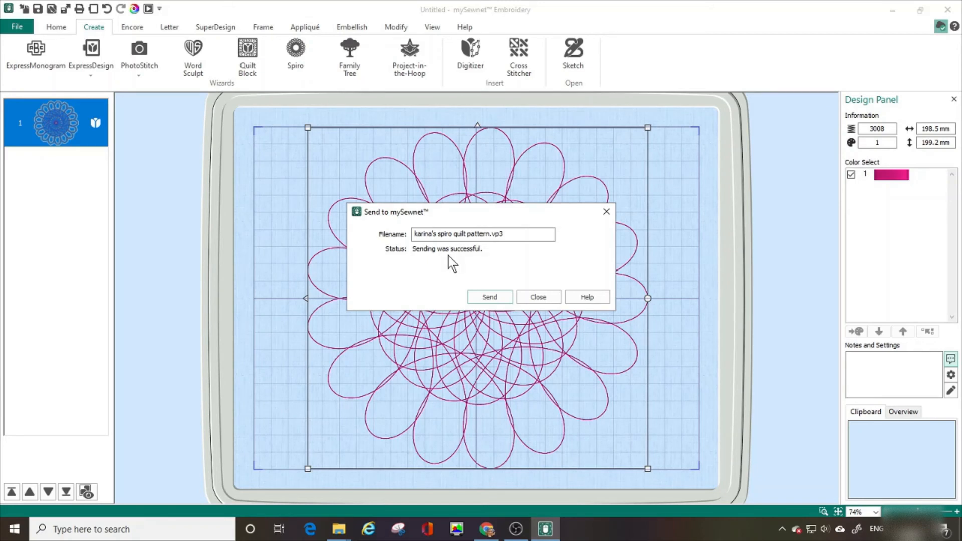
left_click(526, 299)
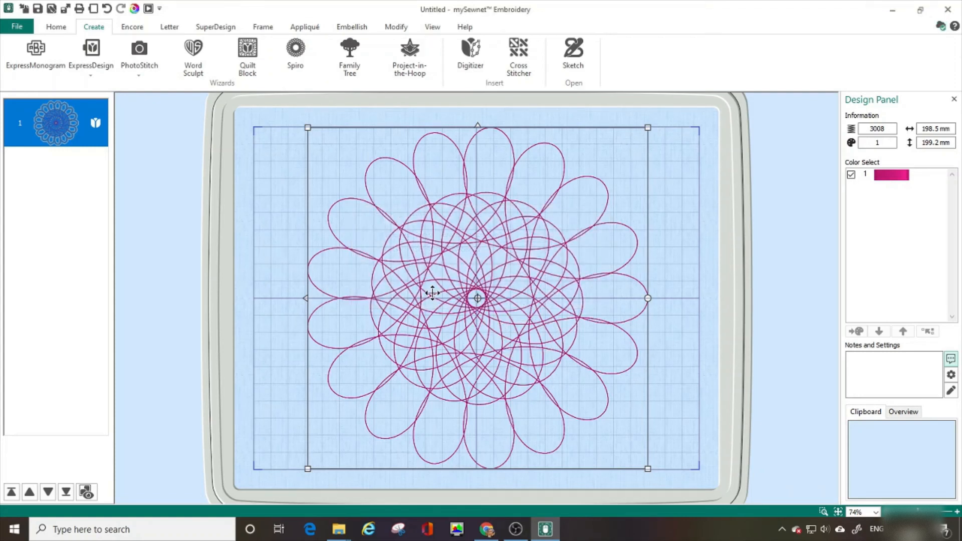
Step: Try the Husqvarna Viking / Pfaff (.vp3) file format in the design's export settings, and leave without exporting
left_click(16, 28)
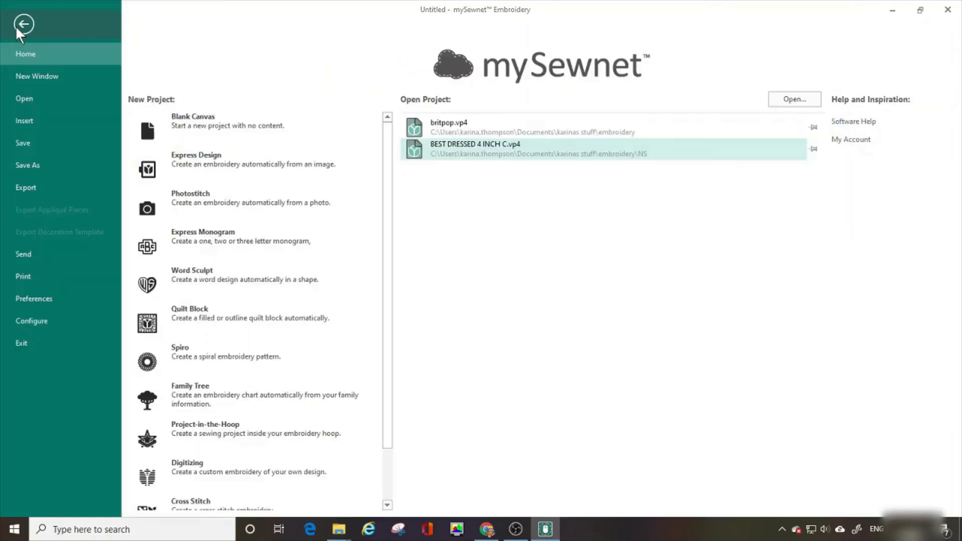
left_click(38, 184)
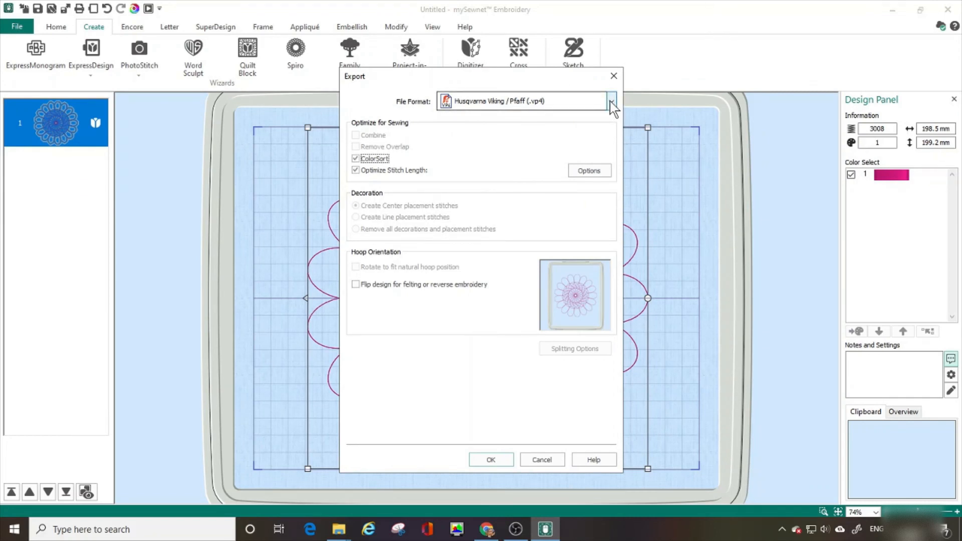
key("ctrl")
left_click(611, 103)
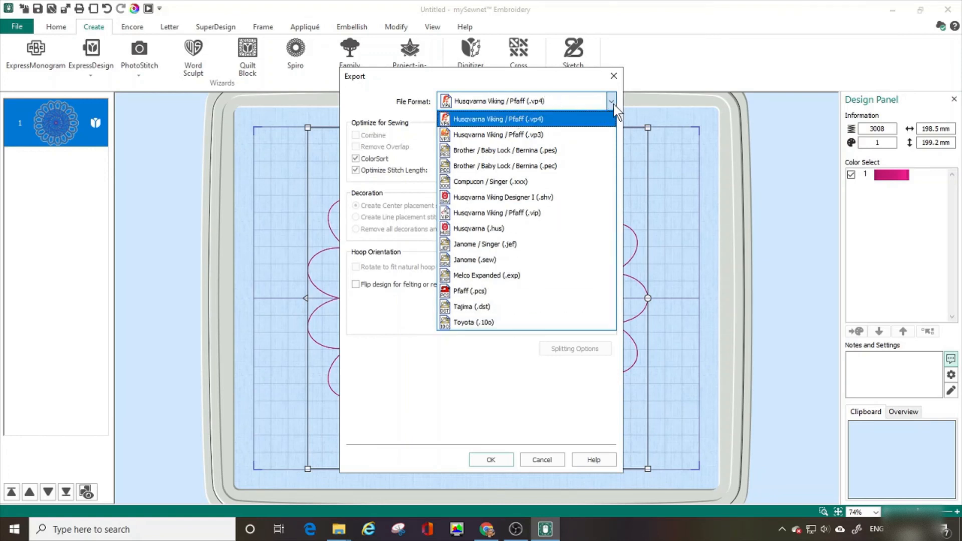
left_click(603, 134)
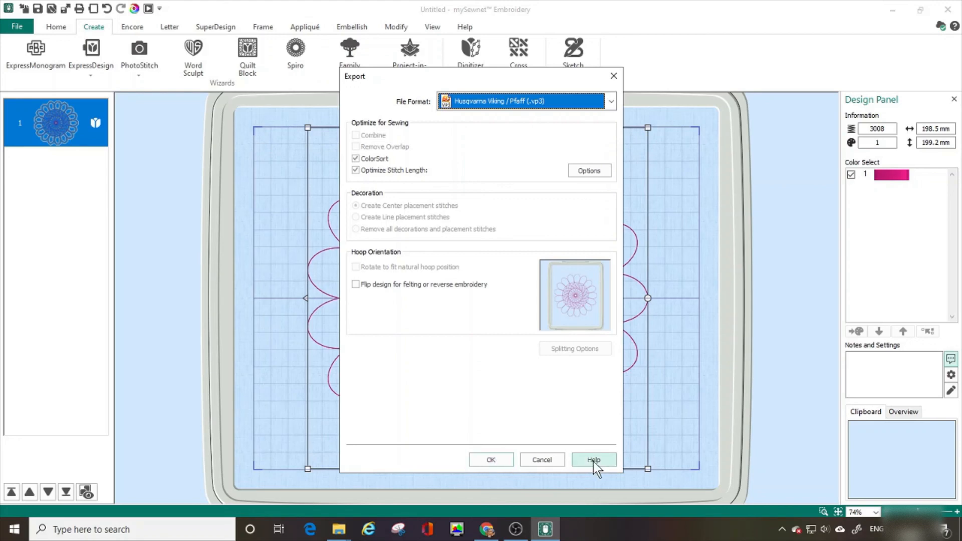
left_click(533, 461)
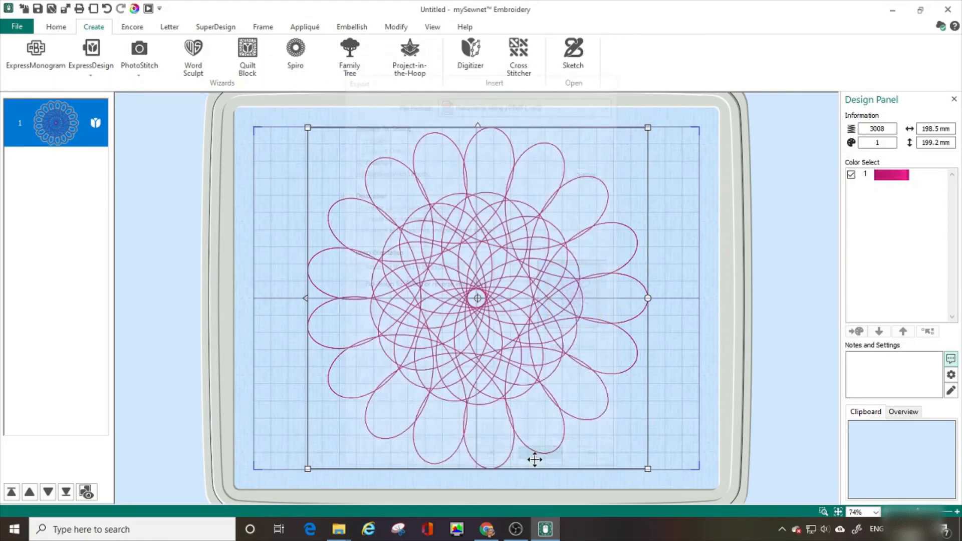